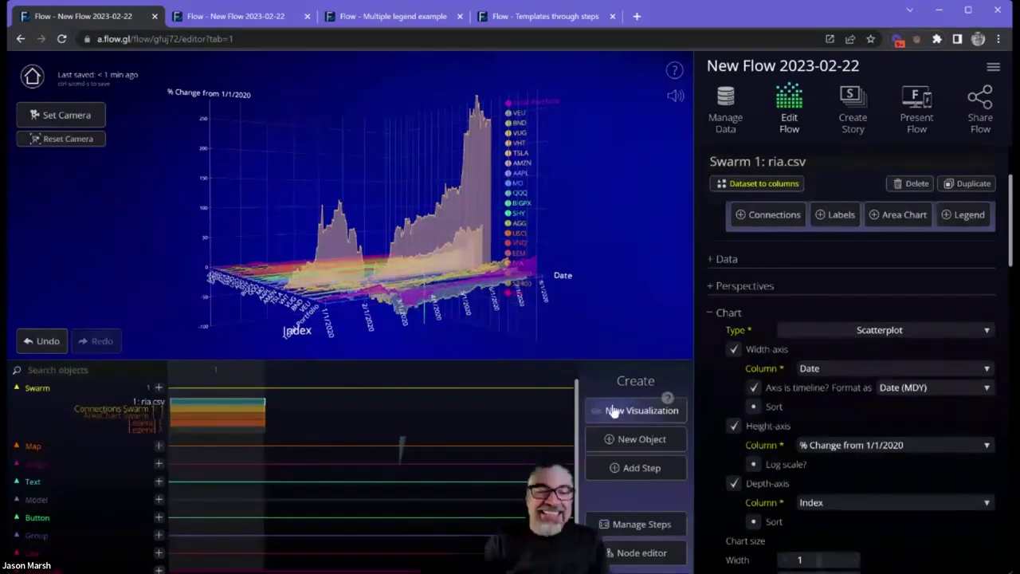
- Add a second step to the flow by duplicating the current scatterplot step with all its objects
left_click_drag(438, 274, 408, 280)
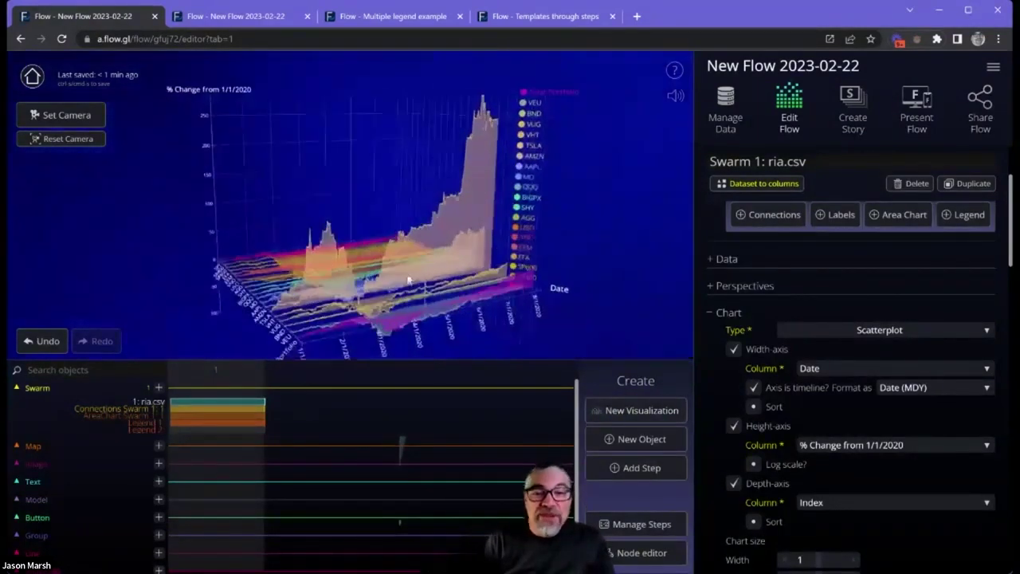
left_click(635, 468)
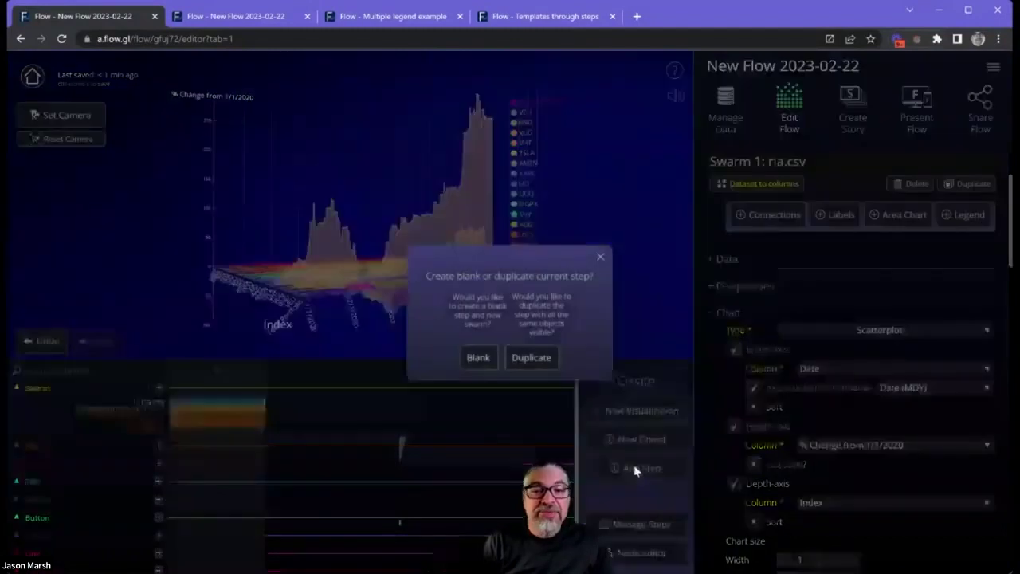
left_click(532, 358)
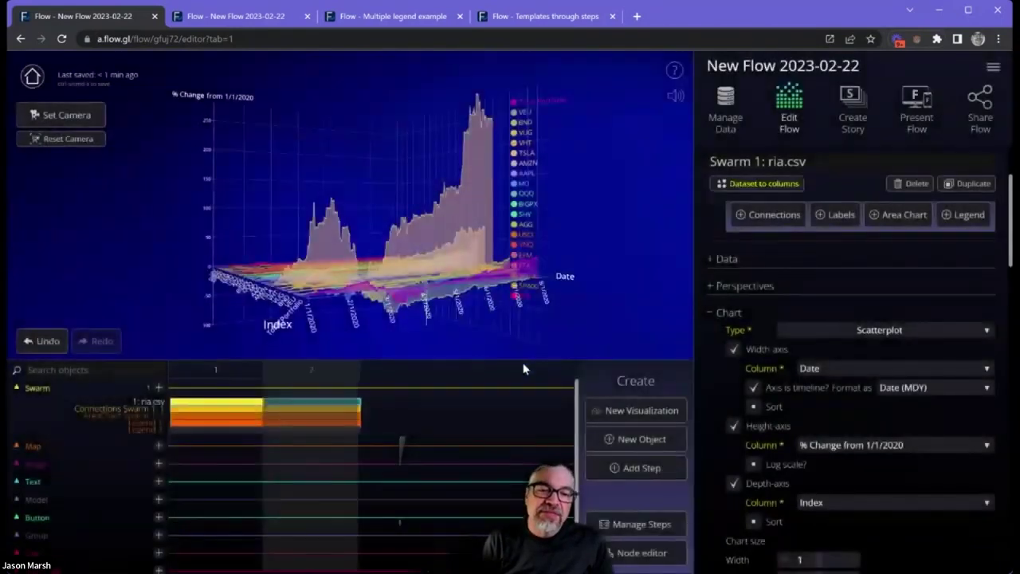
- Update the existing Swarm 1 on step 2 with the "Violin chart with regions" template and dismiss the column mapping
left_click(643, 412)
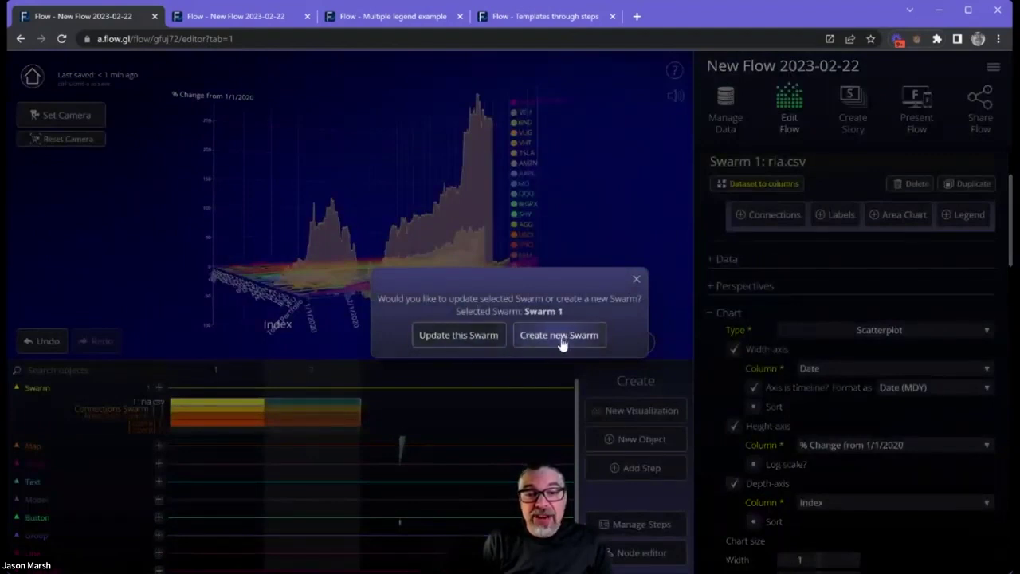
left_click(459, 335)
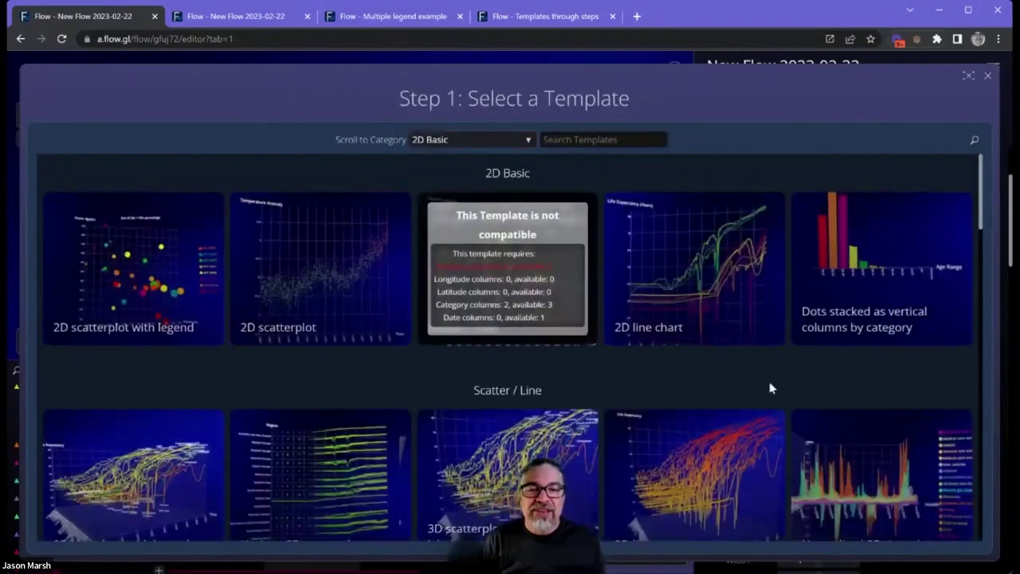
scroll(821, 387, "down", 5)
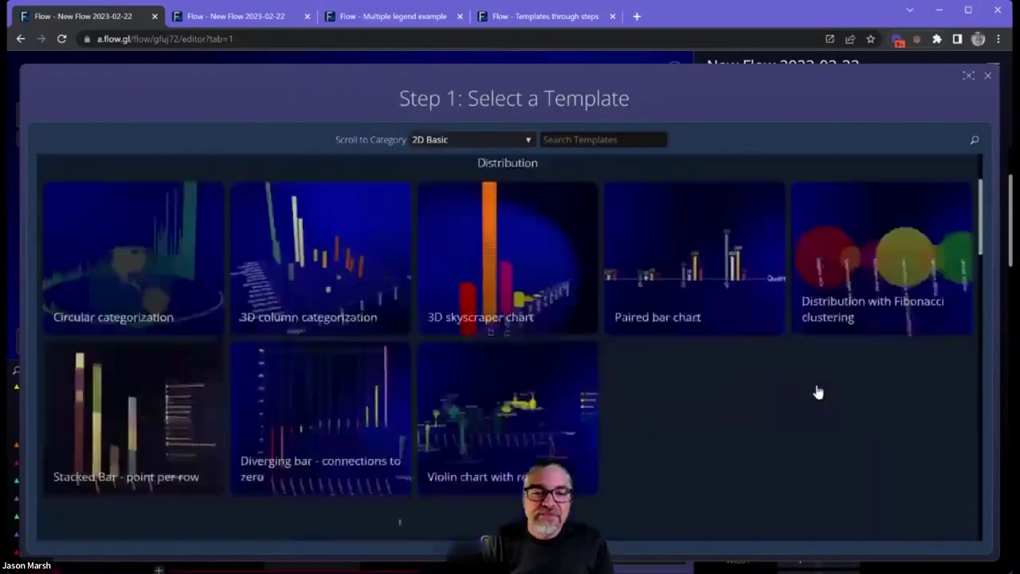
mouse_move(487, 432)
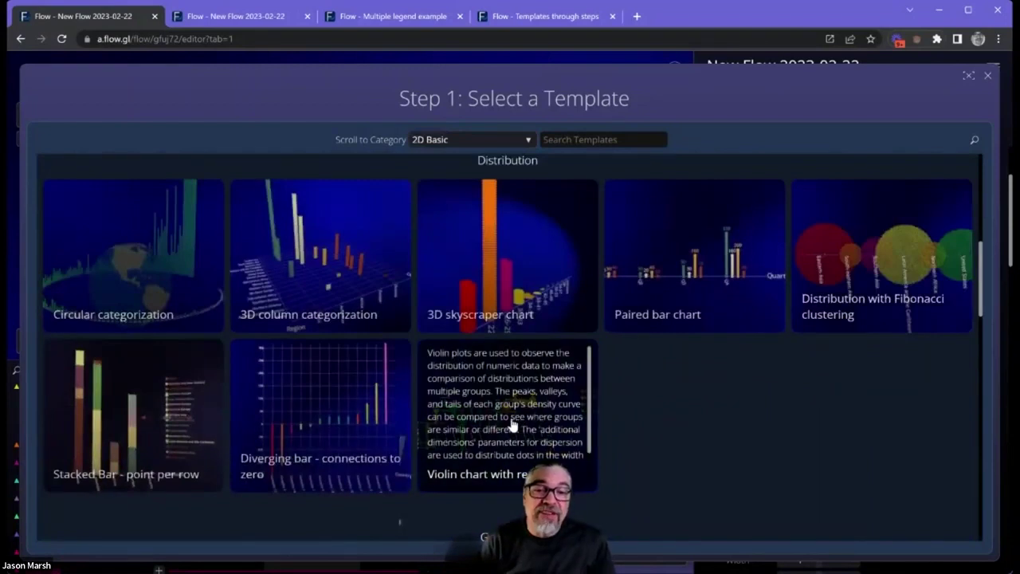
left_click(513, 421)
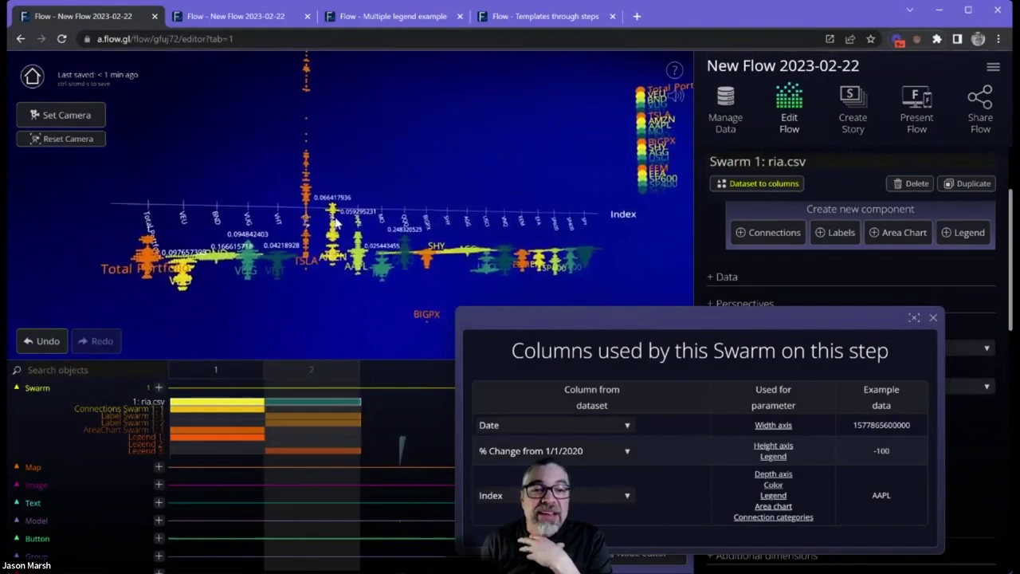
left_click(935, 317)
- Expand the violin swarm's additional dimensions and examine its micro-offset and dispersion settings against the chart
scroll(820, 352, "down", 3)
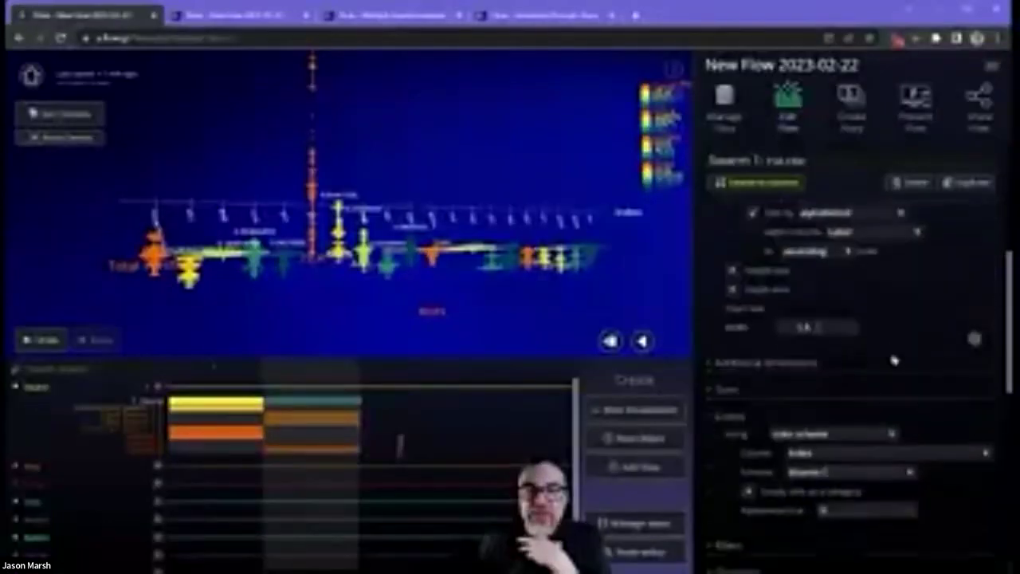
left_click(824, 366)
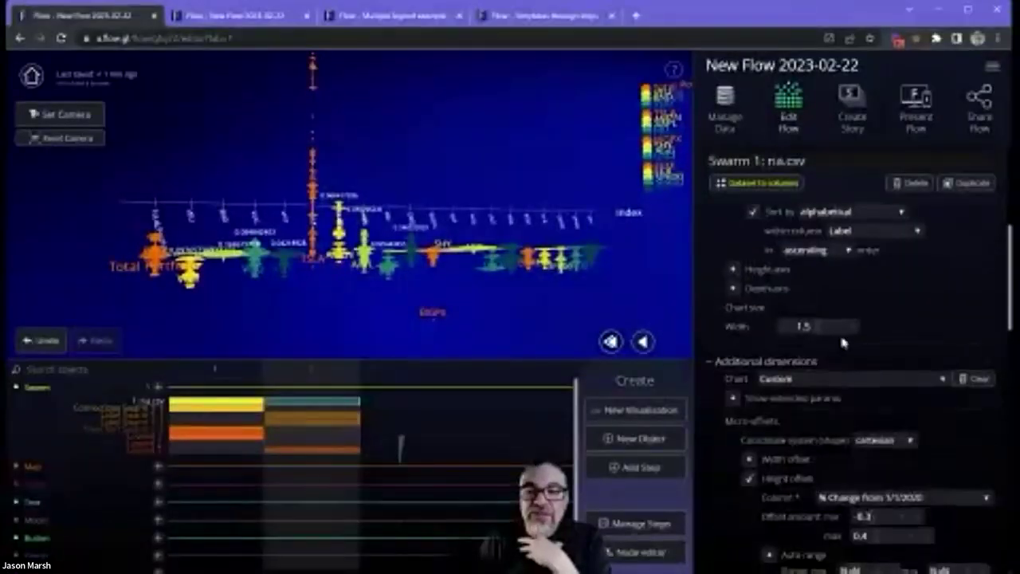
scroll(860, 343, "down", 3)
scroll(884, 339, "down", 1)
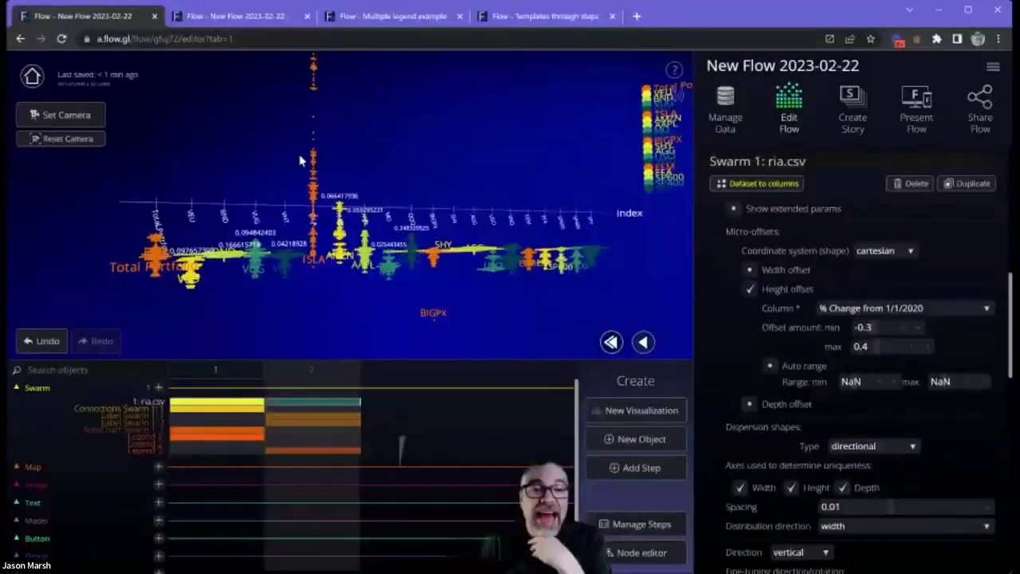
left_click_drag(312, 257, 342, 91)
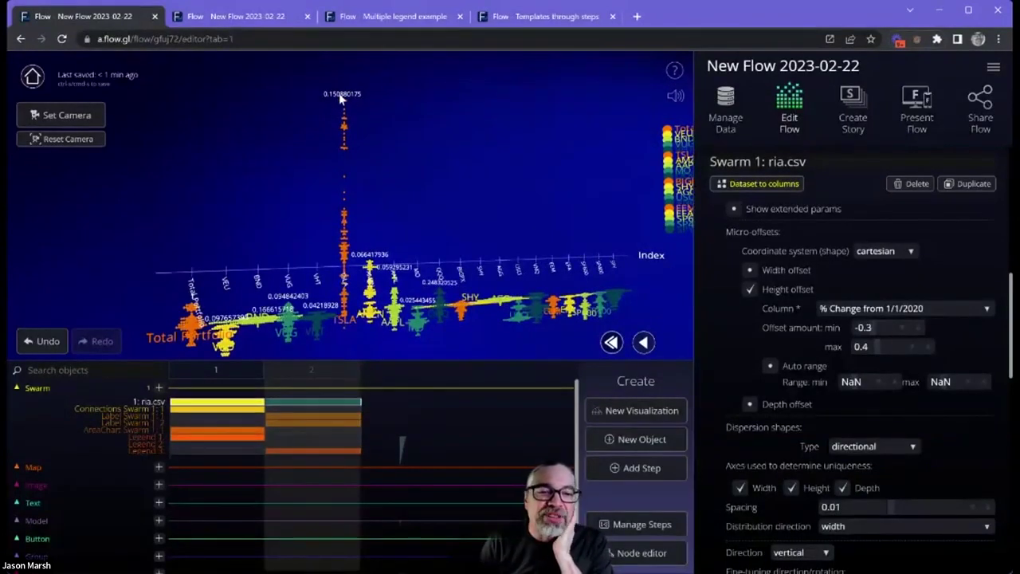
- Make Labels 1 on step 2 show % Change from 1/1/2020 instead of Portfolio Allocation, formatted to one decimal place
scroll(813, 302, "up", 10)
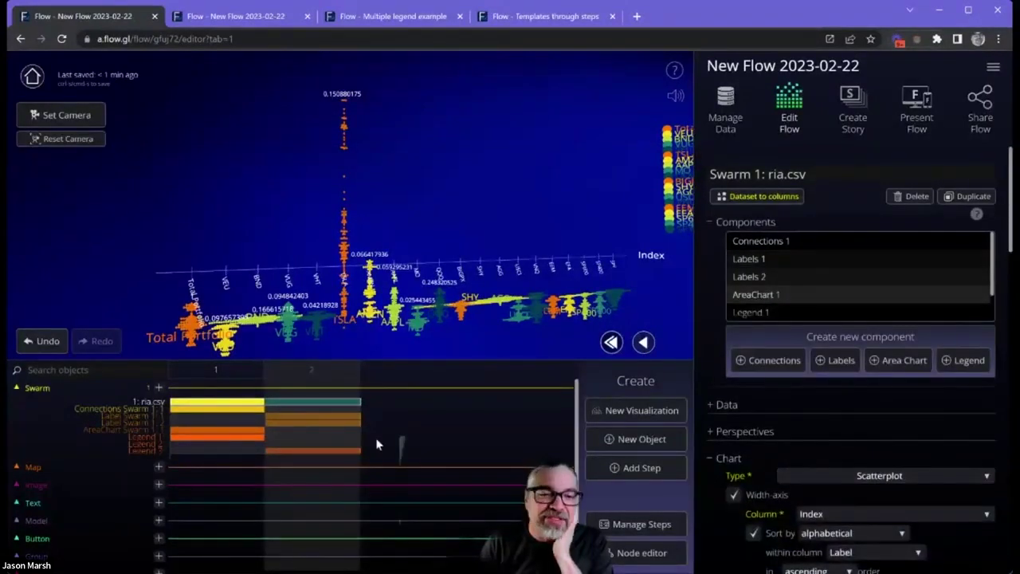
left_click(316, 422)
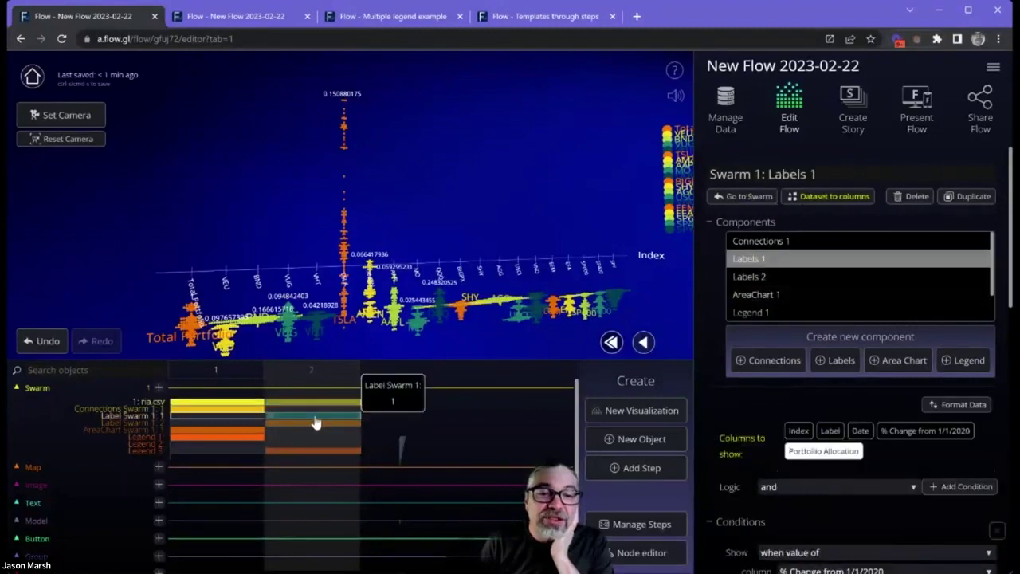
scroll(799, 381, "down", 1)
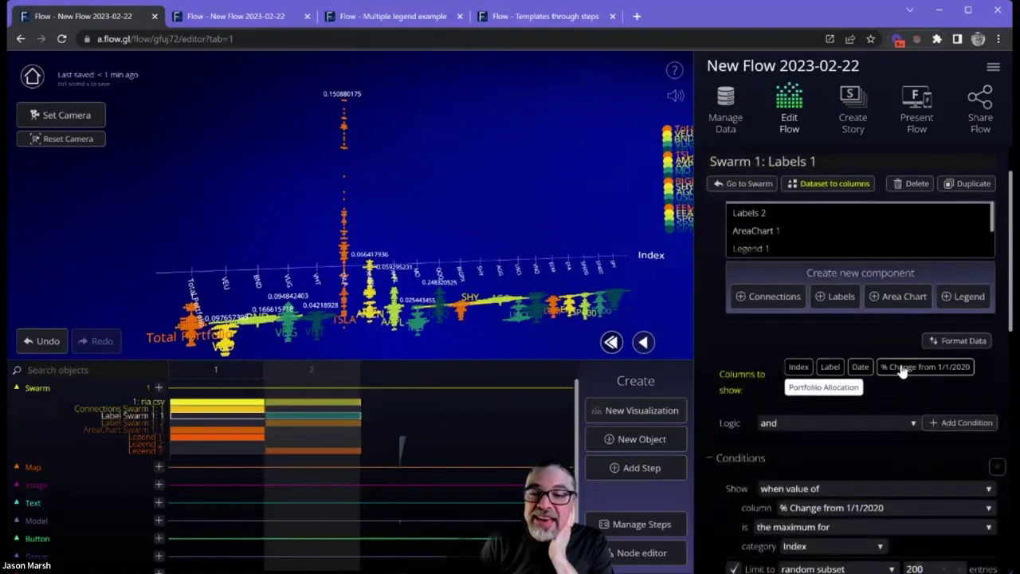
left_click(902, 368)
left_click(809, 389)
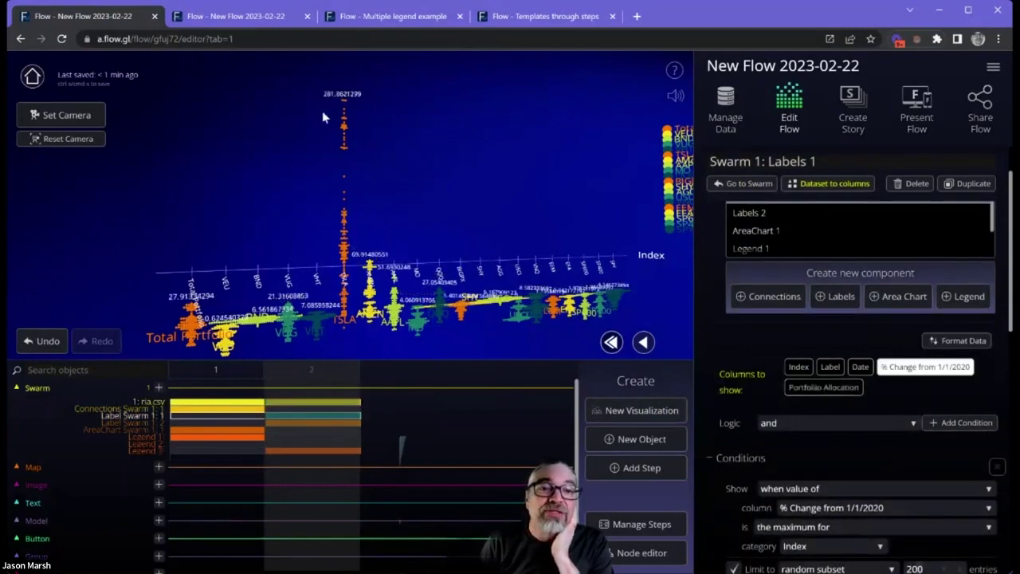
scroll(940, 239, "up", 2)
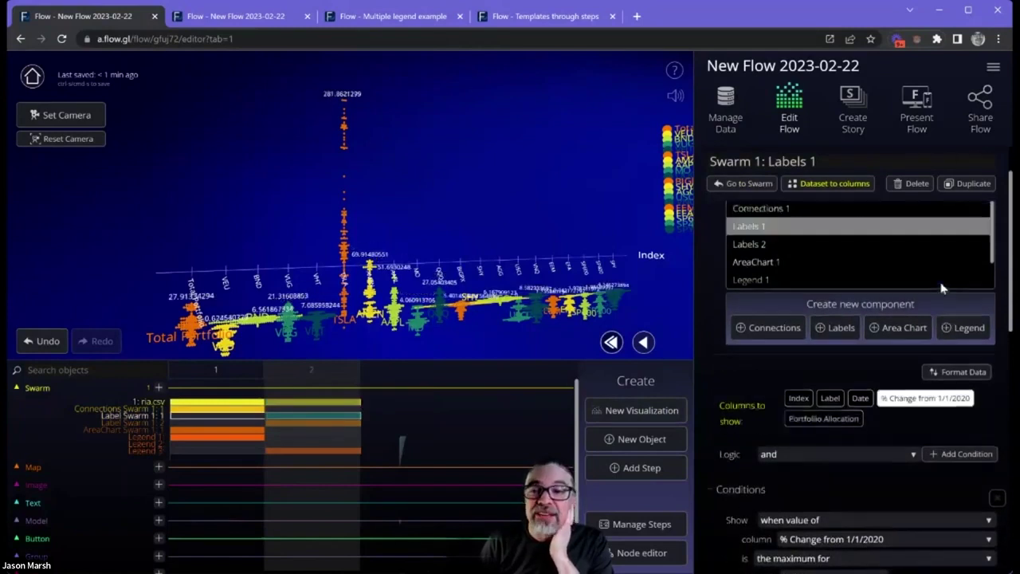
left_click(932, 271)
- Try the column dispersion type on the step 2 swarm and inspect the stacked dots from several angles
left_click(866, 319)
left_click(862, 291)
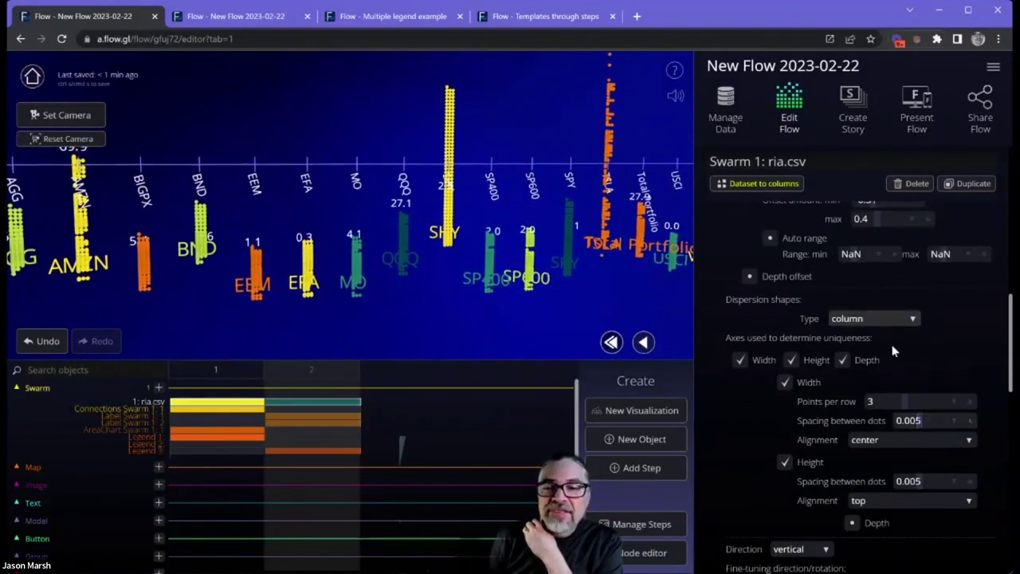
left_click(882, 319)
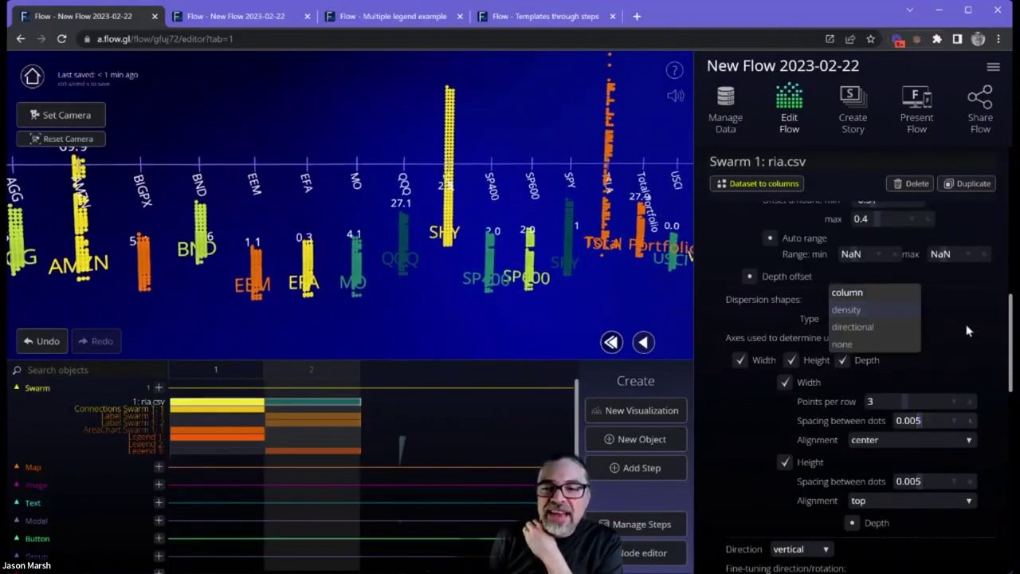
left_click(968, 330)
scroll(828, 466, "down", 1)
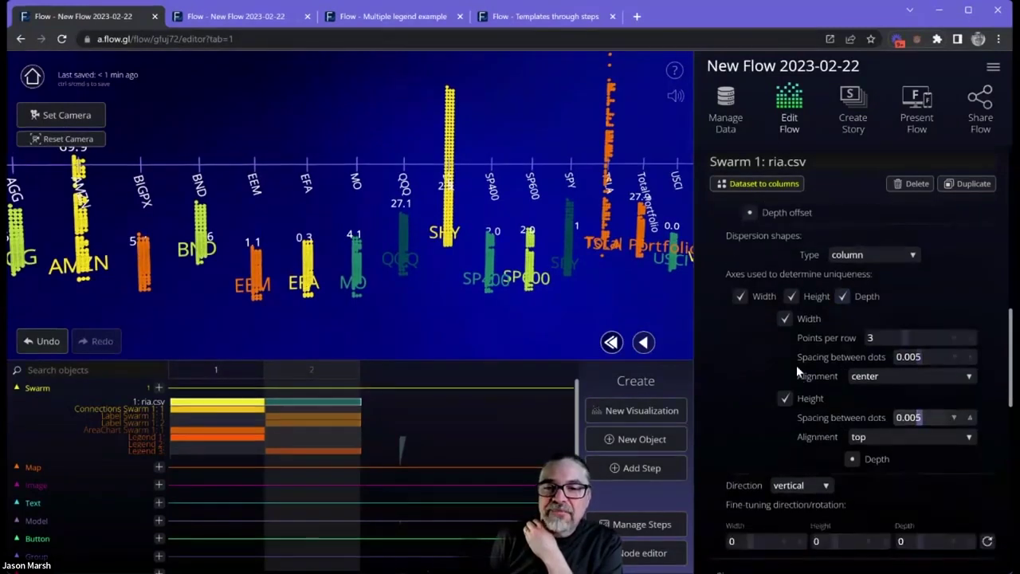
left_click_drag(421, 254, 484, 251)
scroll(835, 295, "up", 4)
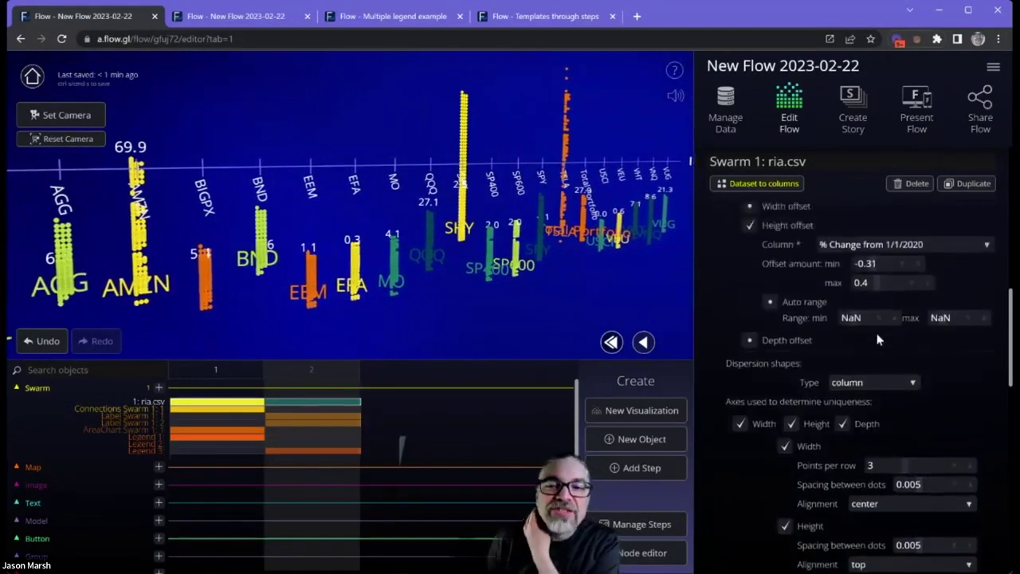
left_click_drag(449, 265, 351, 281)
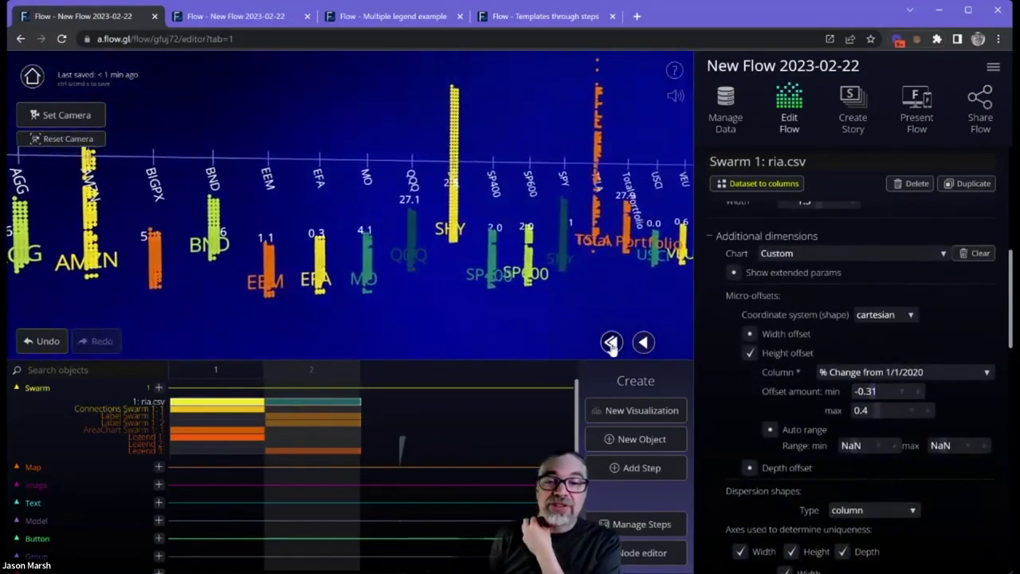
- Restore the directional dispersion type on the step 2 swarm
left_click(897, 317)
left_click(962, 317)
left_click(875, 510)
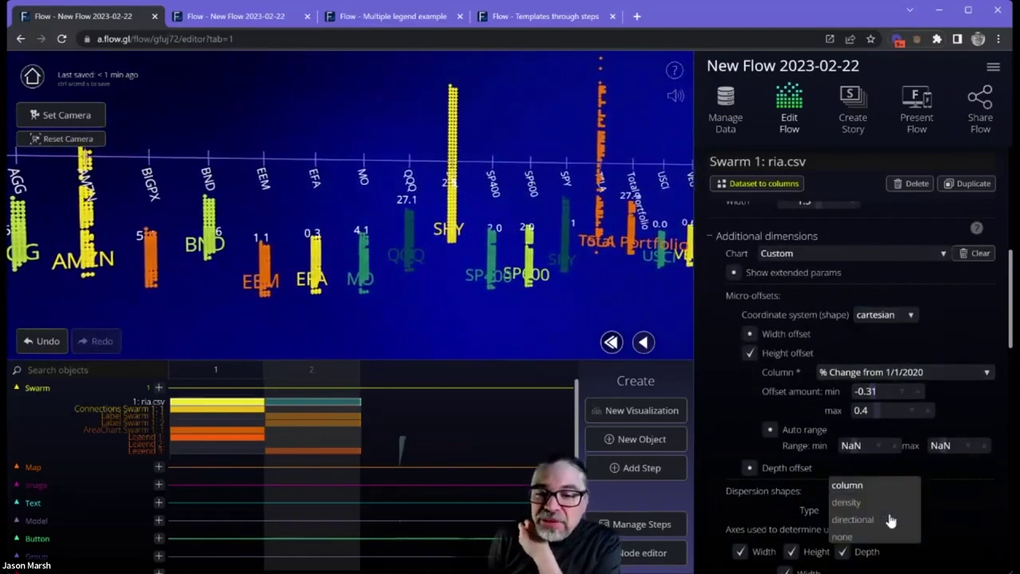
left_click(868, 518)
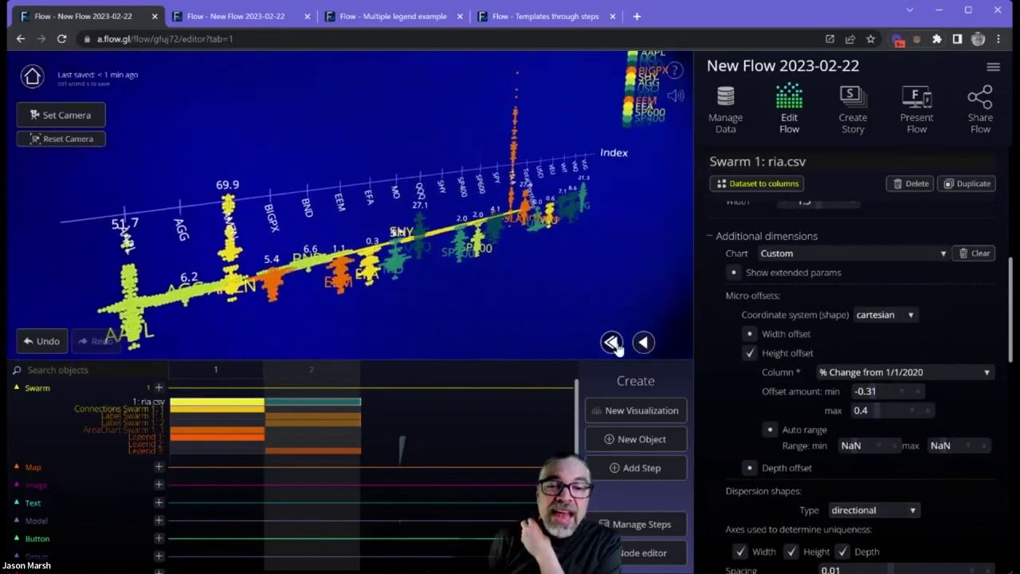
- Preview the animated transition between steps 1 and 2 in both directions
key("Right")
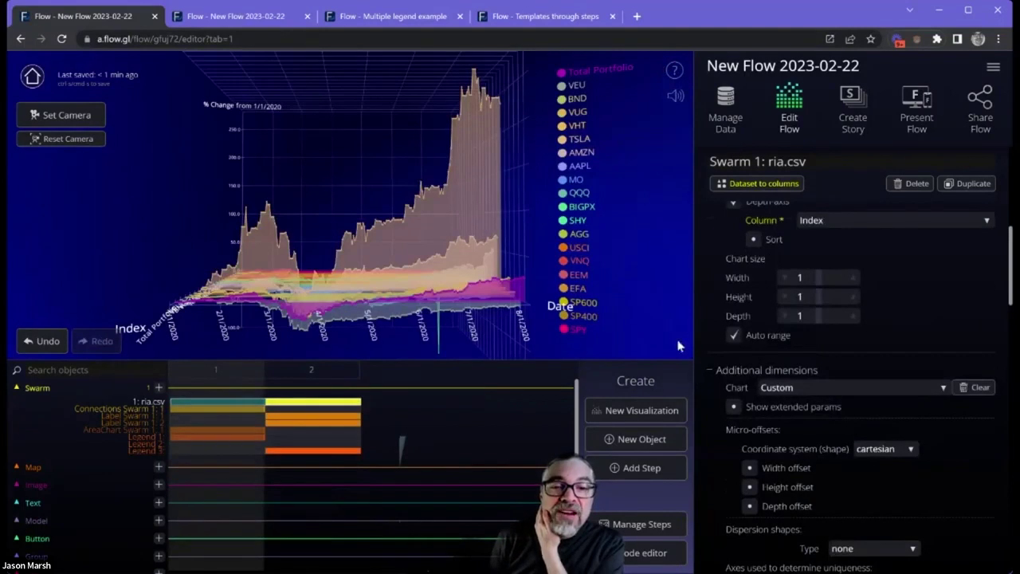
key("Left")
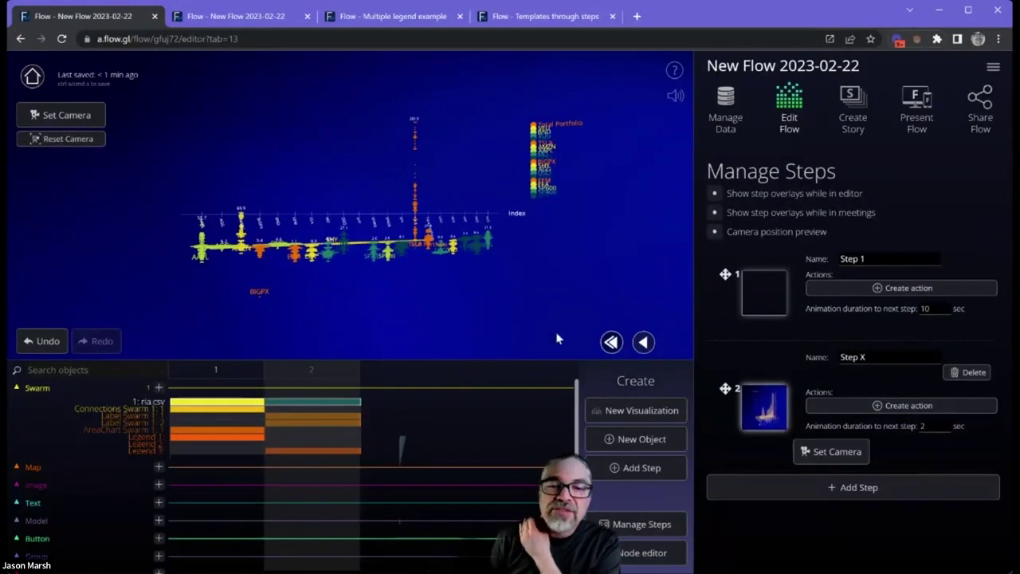
left_click(643, 341)
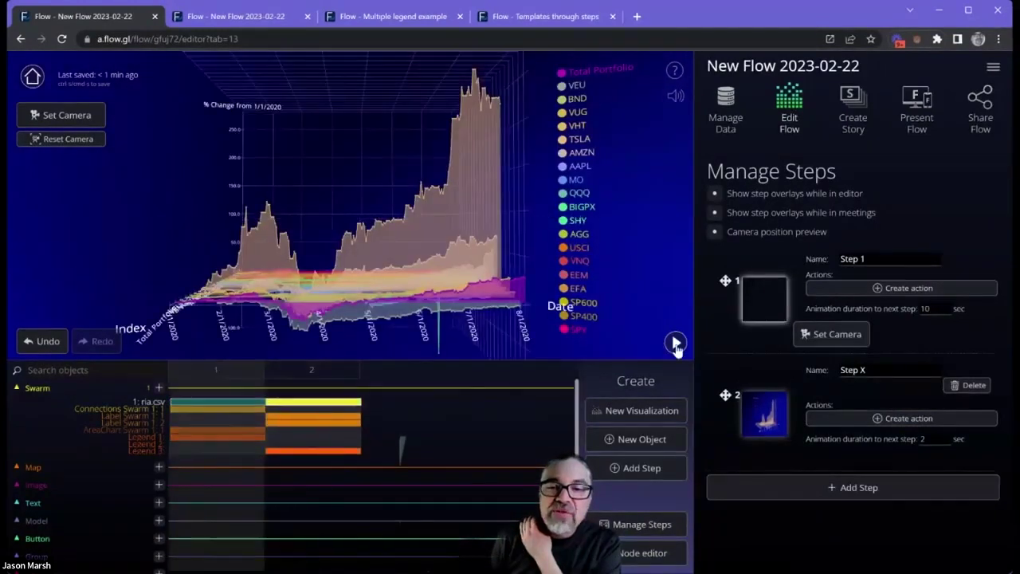
left_click(675, 343)
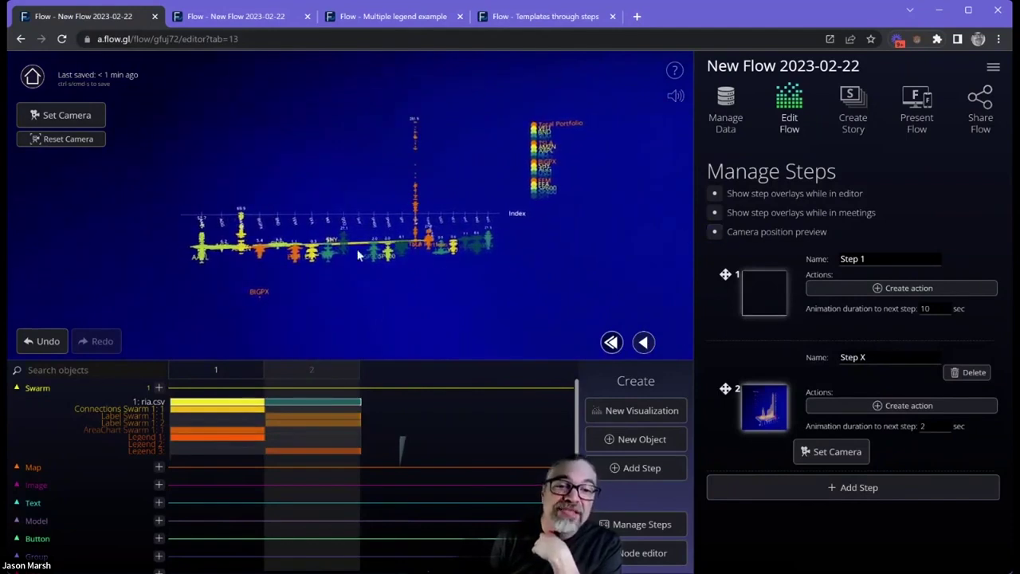
- Add a third step duplicating step 2, and update its Swarm 1 with the 3D Radar Chart template
left_click(642, 469)
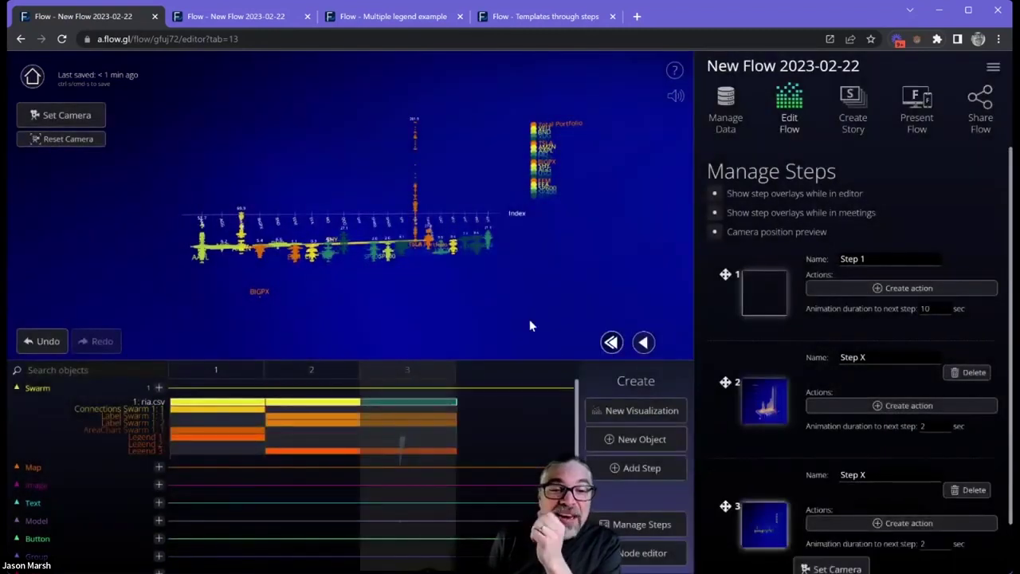
left_click(661, 409)
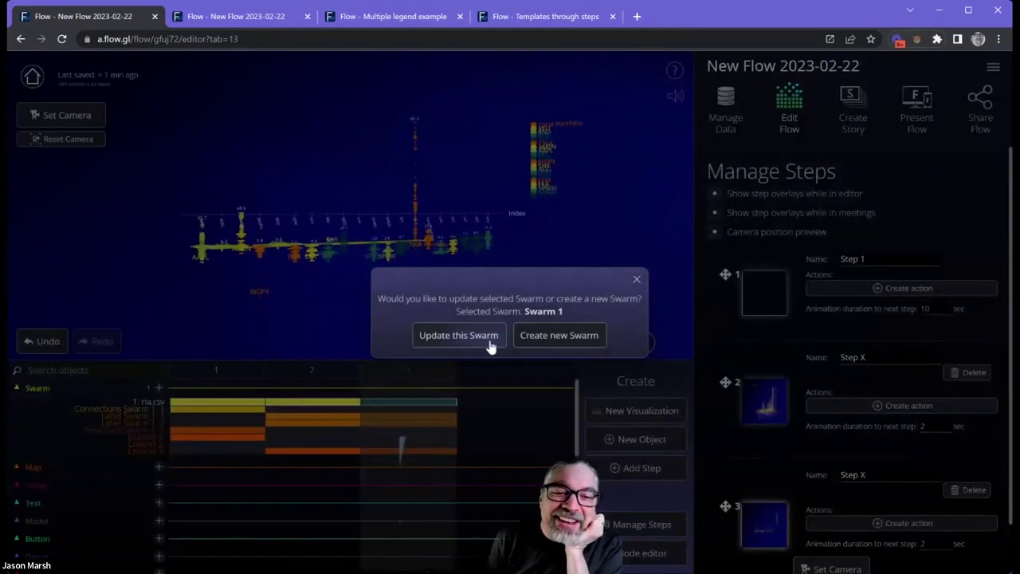
left_click(458, 335)
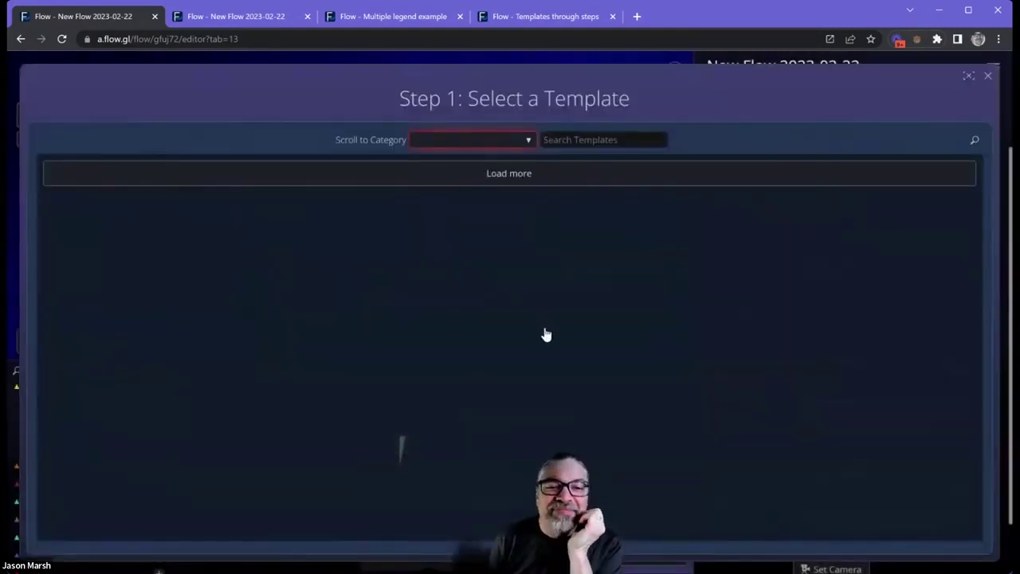
scroll(478, 354, "down", 5)
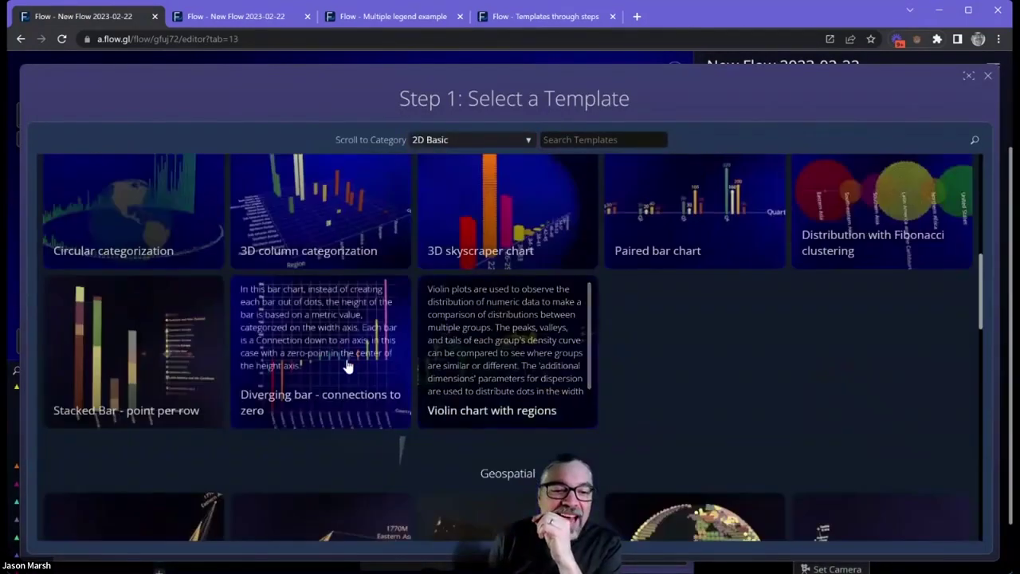
scroll(438, 359, "down", 2)
scroll(427, 355, "down", 7)
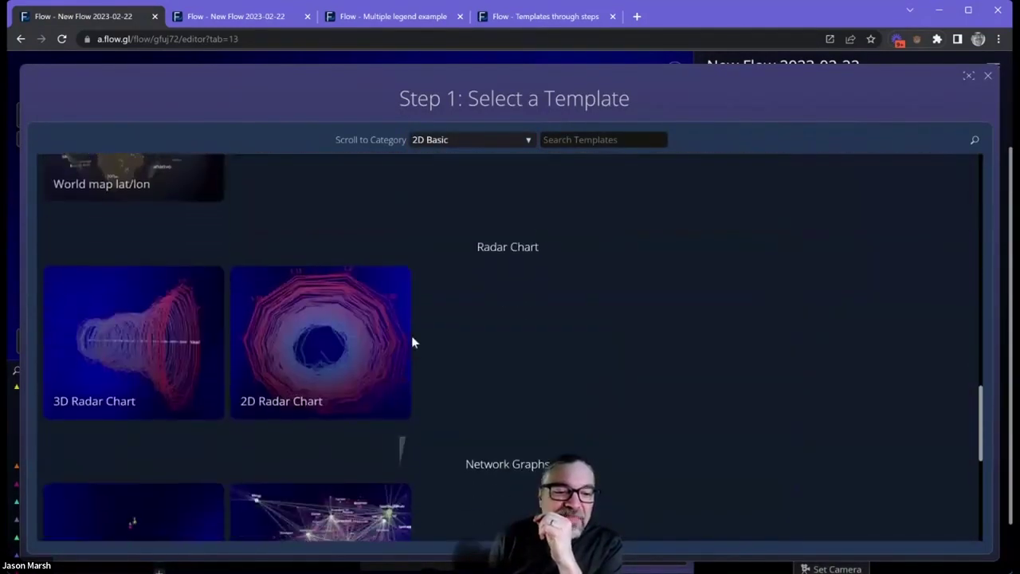
left_click(226, 337)
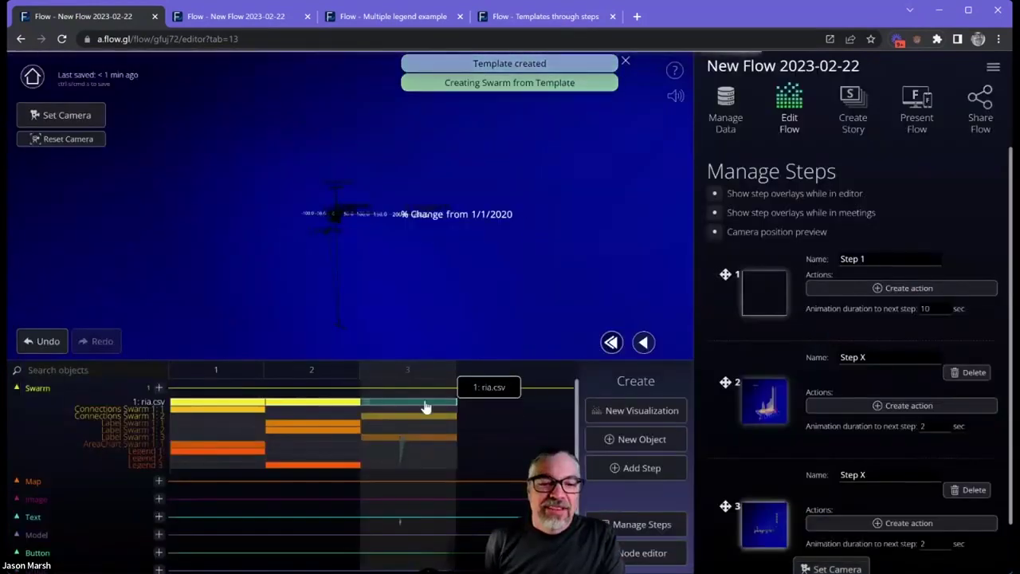
left_click(356, 237)
left_click_drag(396, 257, 445, 279)
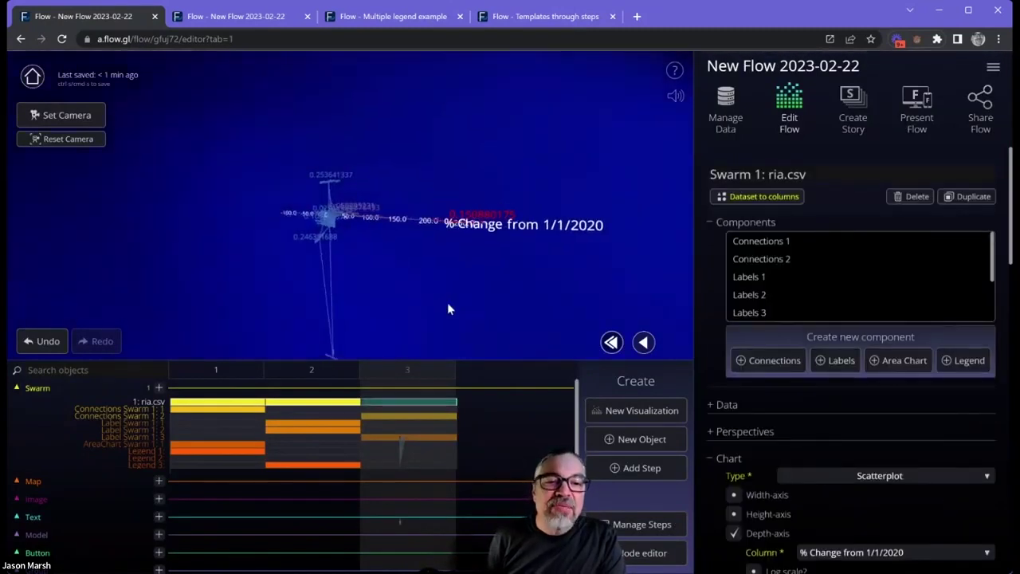
- Map the step 3 radar plot's radius offset to % Change from 1/1/2020 and its equator angle offset to Date
left_click(743, 196)
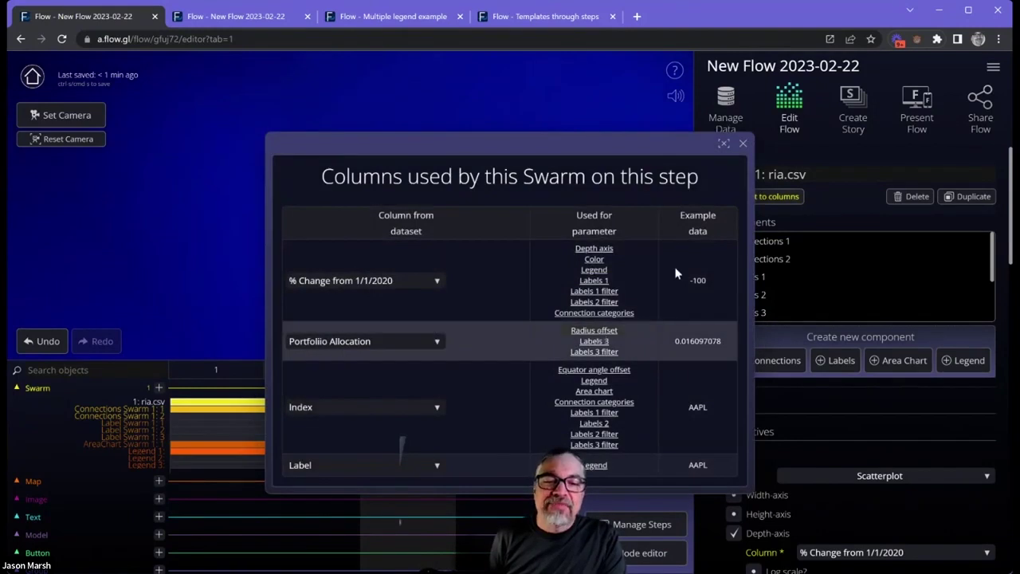
left_click(723, 143)
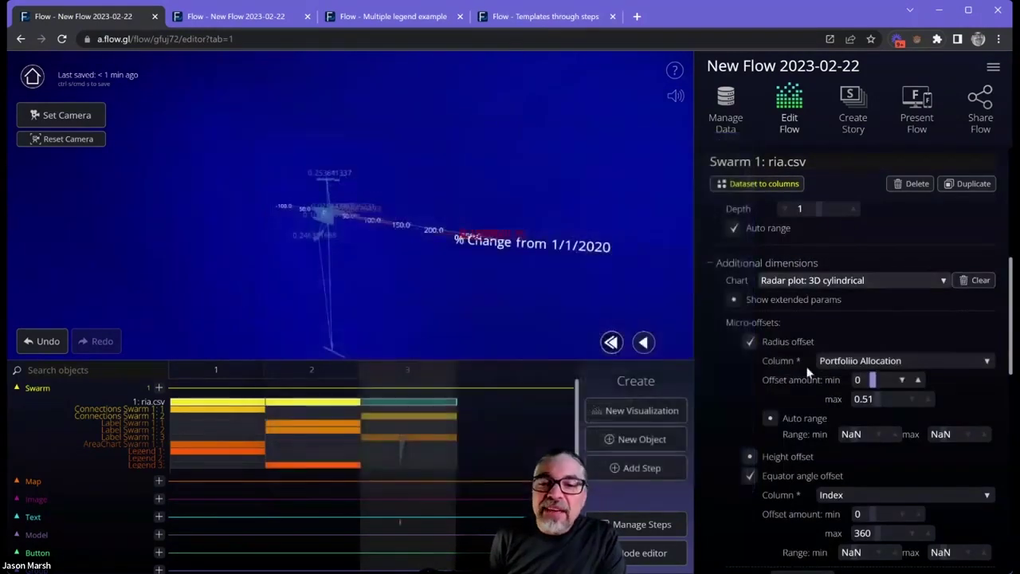
scroll(783, 340, "down", 1)
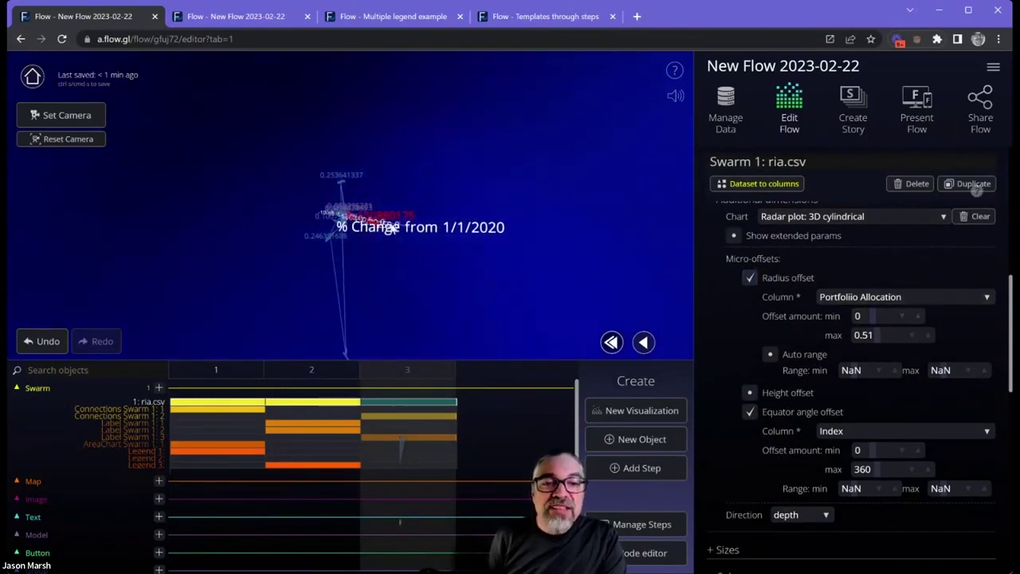
left_click(888, 299)
left_click(881, 315)
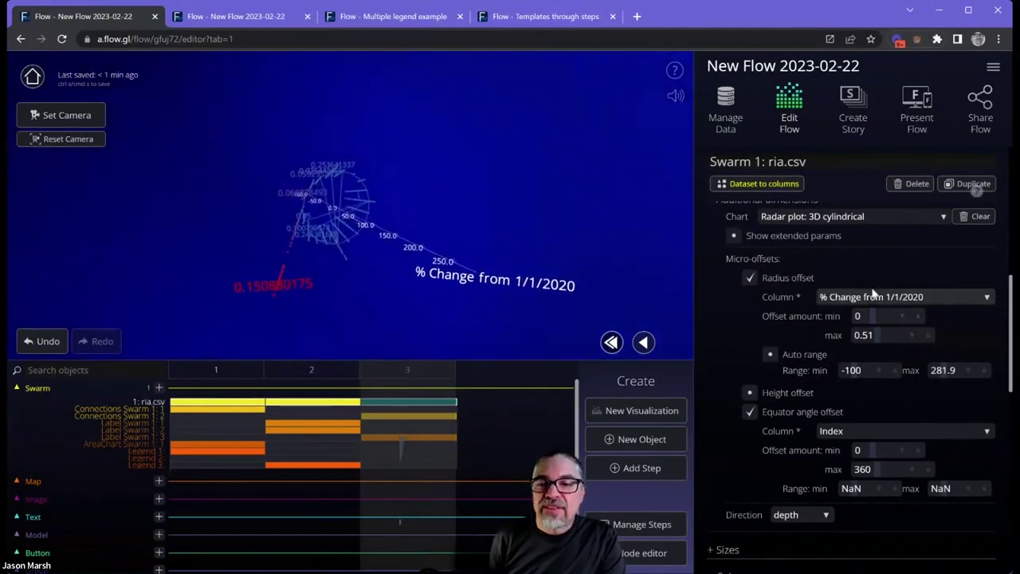
left_click(854, 436)
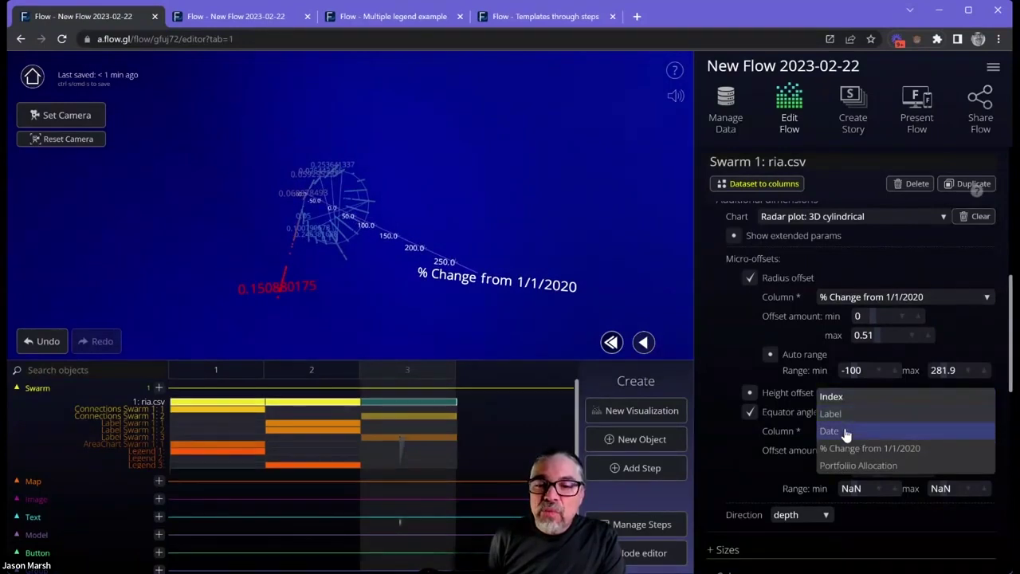
left_click(846, 434)
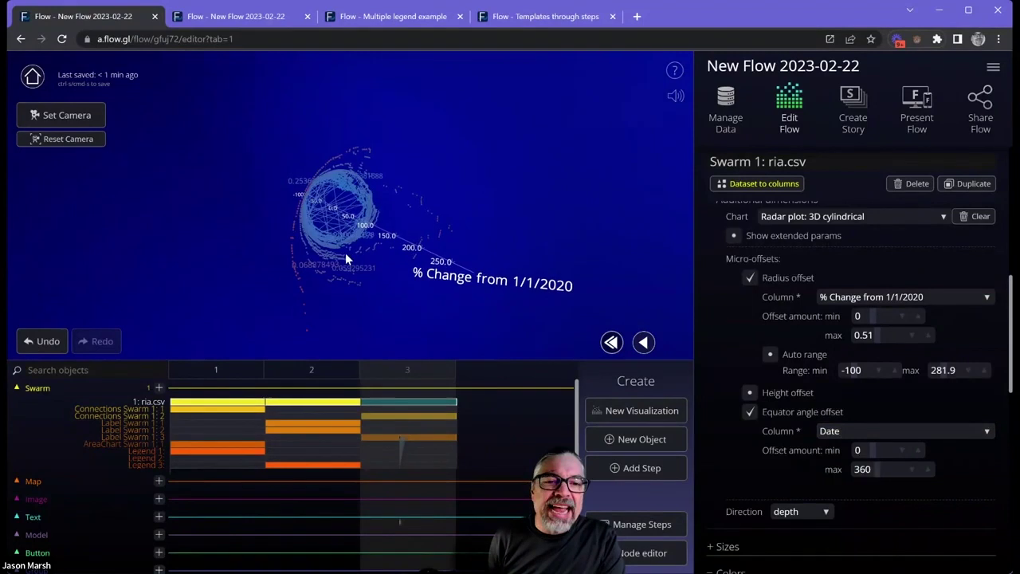
- Set Connections 2 of Swarm 1 on step 3 to connect dots when values in the Index column match
left_click_drag(295, 209, 224, 223)
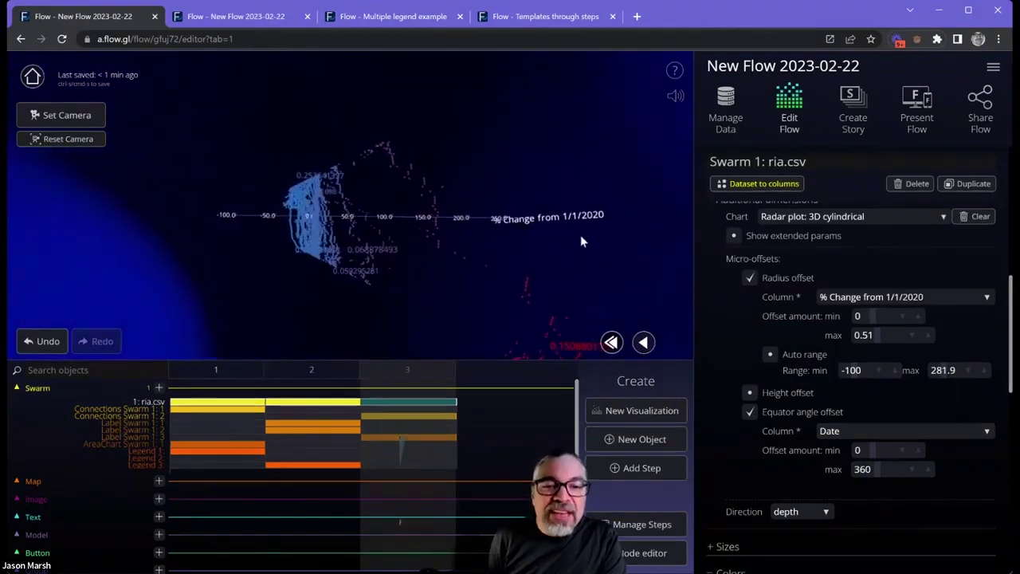
left_click_drag(580, 240, 361, 227)
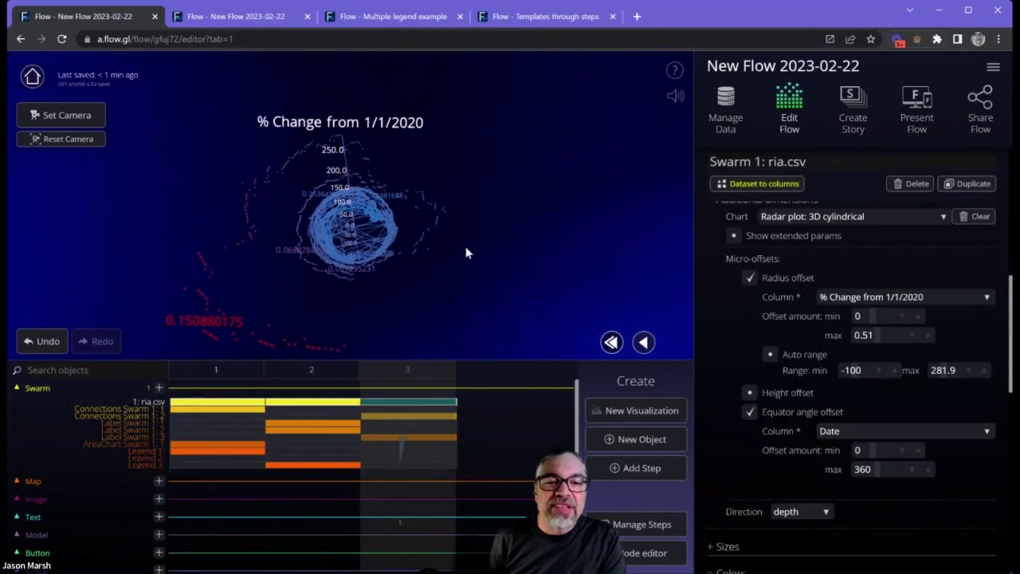
scroll(876, 270, "up", 3)
scroll(868, 270, "up", 3)
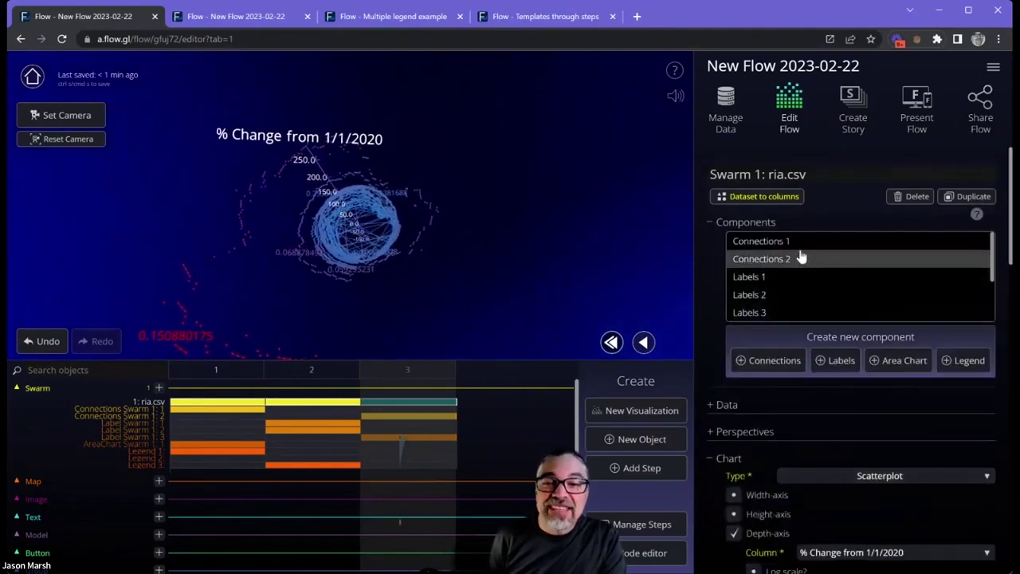
left_click(411, 423)
scroll(895, 412, "down", 1)
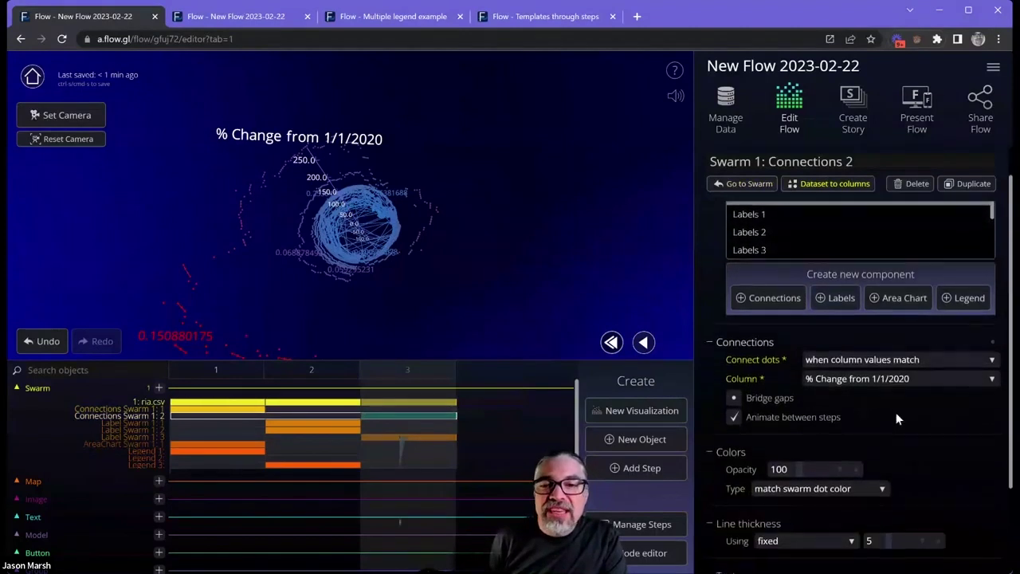
scroll(895, 412, "down", 1)
left_click(859, 316)
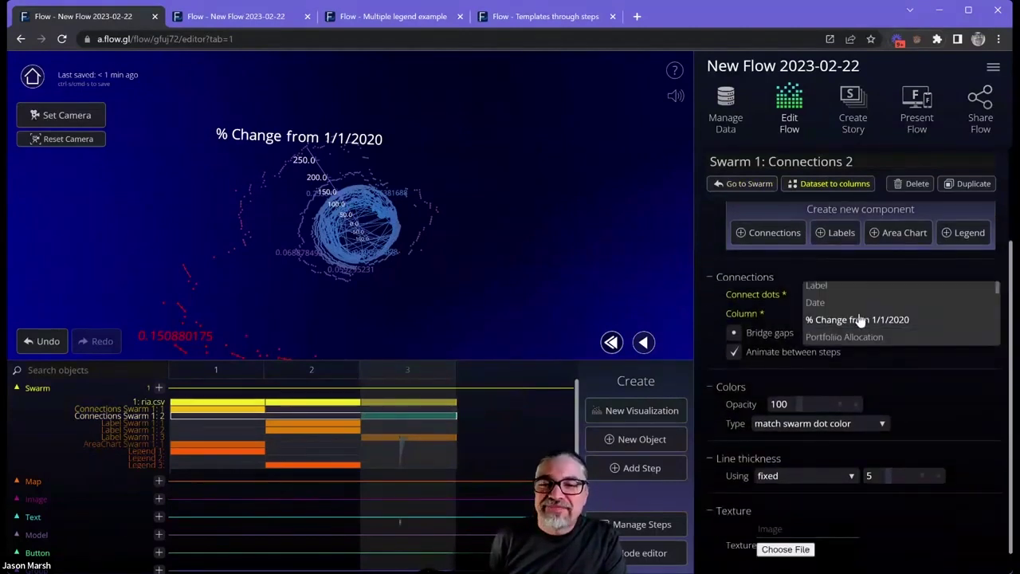
left_click(846, 279)
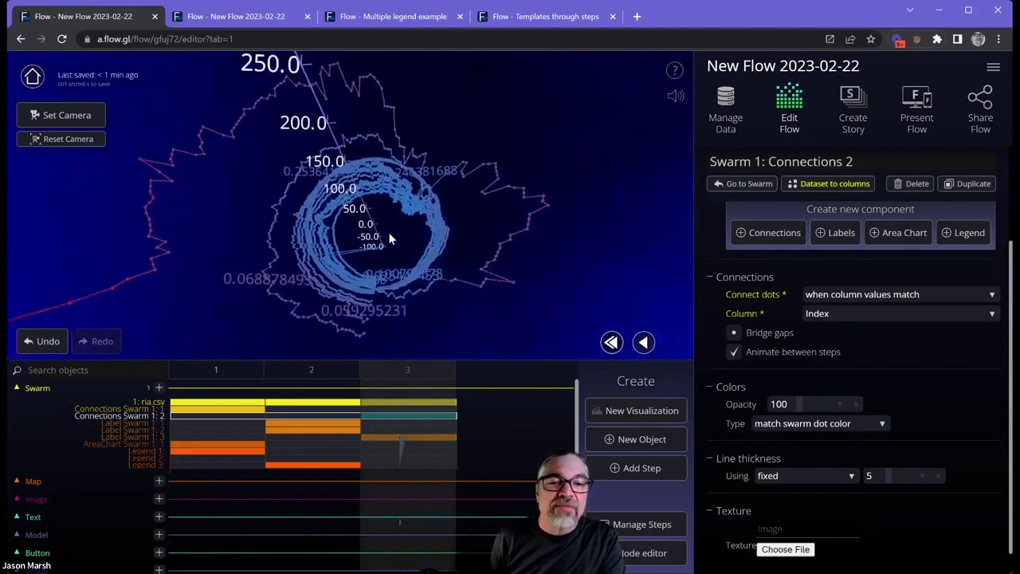
- Preview the animated transitions from step 1 through step 2 to the radar chart on step 3
scroll(743, 318, "down", 1)
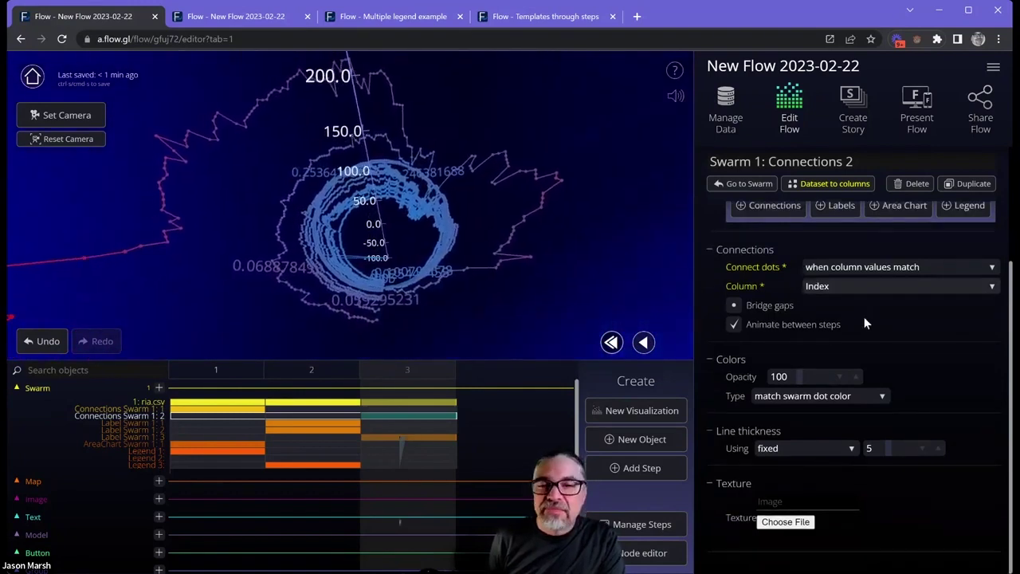
scroll(864, 317, "up", 3)
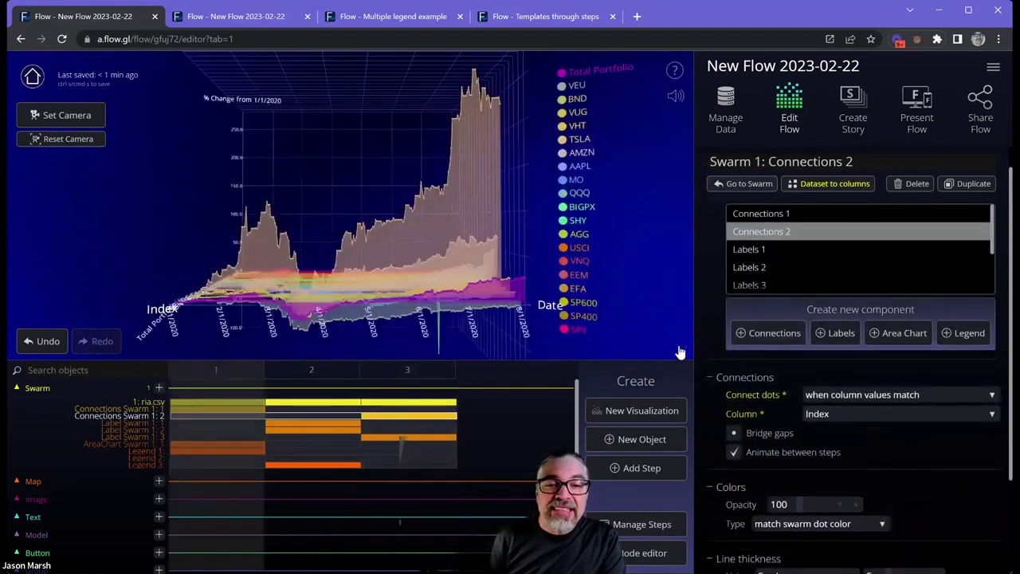
left_click(678, 349)
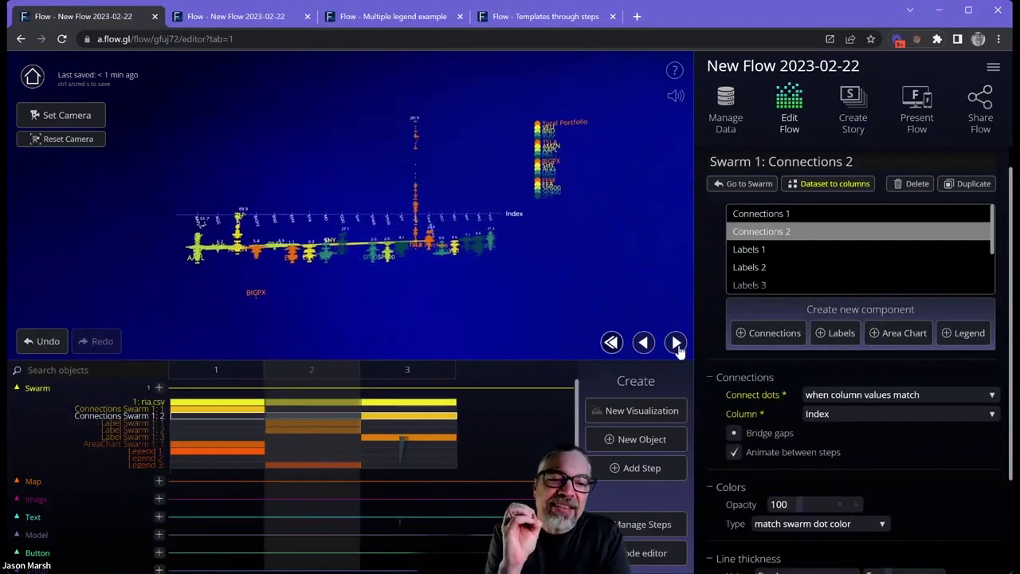
left_click(676, 343)
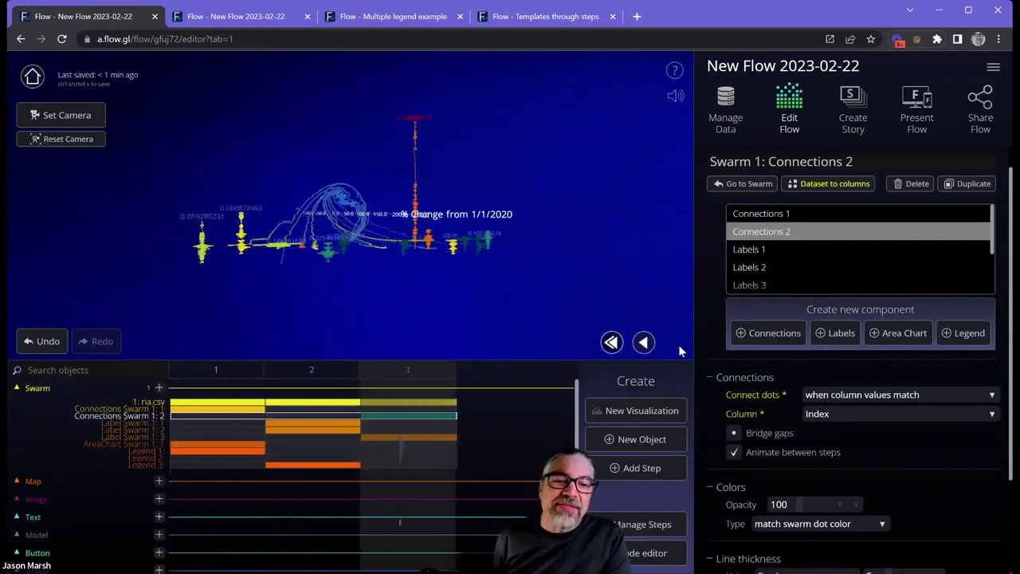